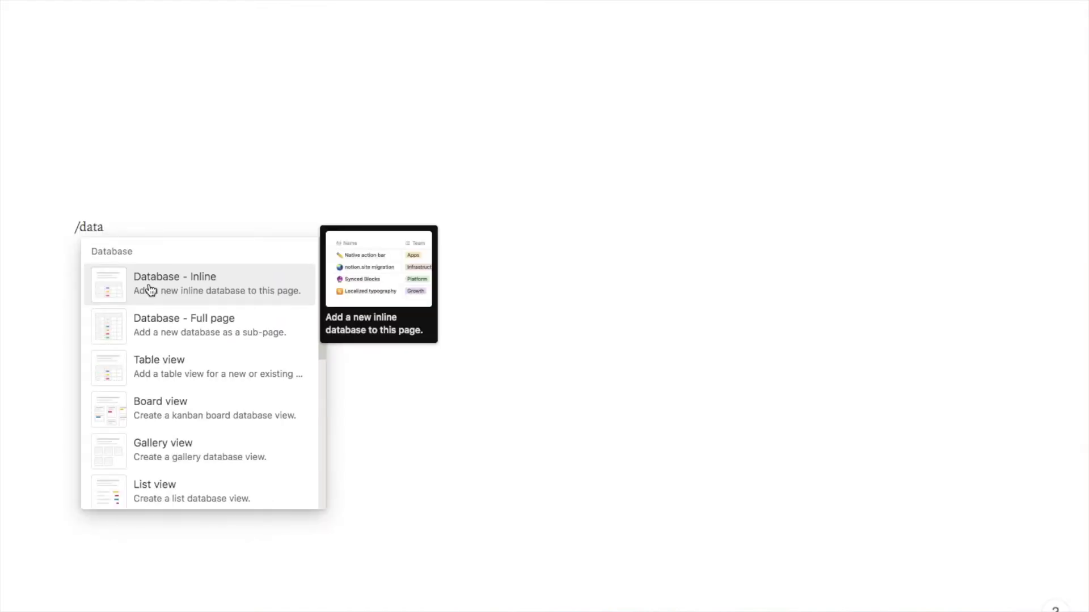
- Insert an inline database named Travel Planner and rename its view to Upcoming Trips
{"action": "left_click", "coordinate": [151, 289]}
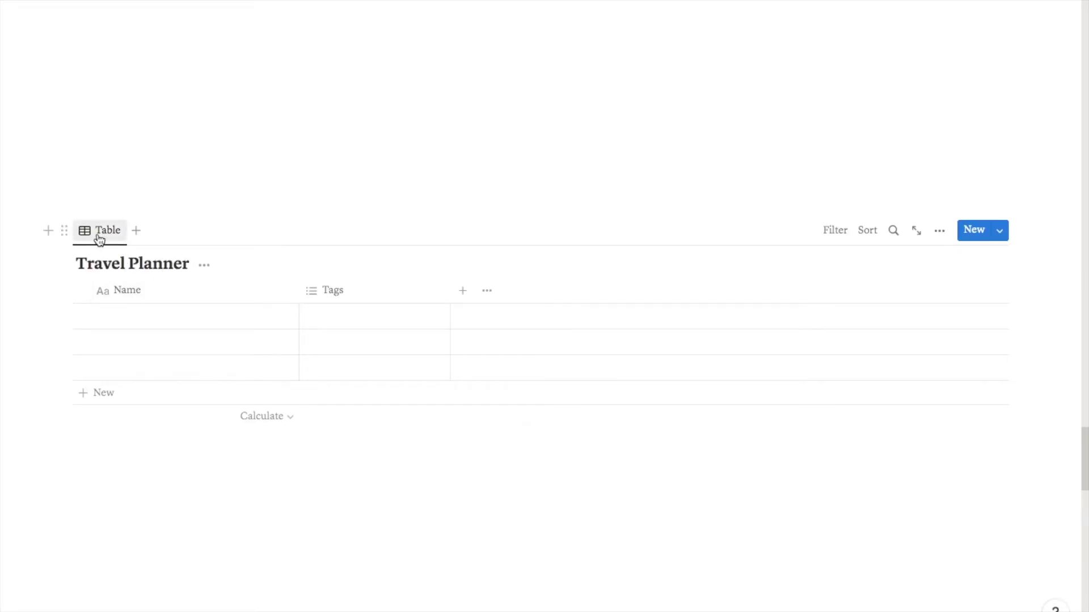
{"action": "left_click", "coordinate": [96, 233]}
{"action": "left_click", "coordinate": [117, 261]}
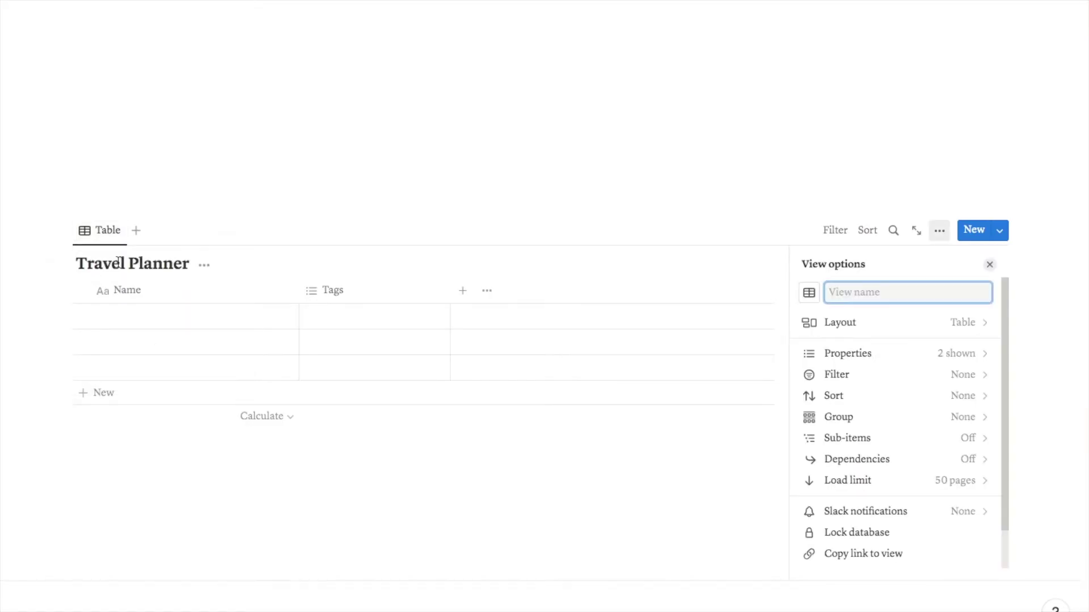
{"action": "type", "text": "T"}
{"action": "type", "text": "pcoming Trips"}
- Give the Upcoming Trips view an airplane icon and hide the Travel Planner title
{"action": "left_click", "coordinate": [803, 294]}
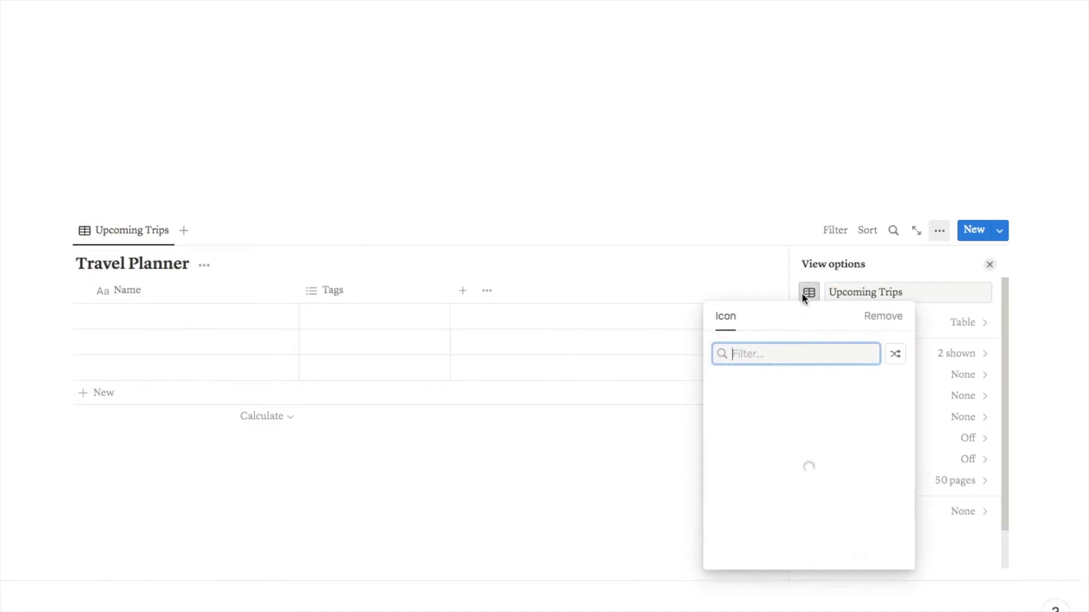
{"action": "left_click", "coordinate": [724, 406]}
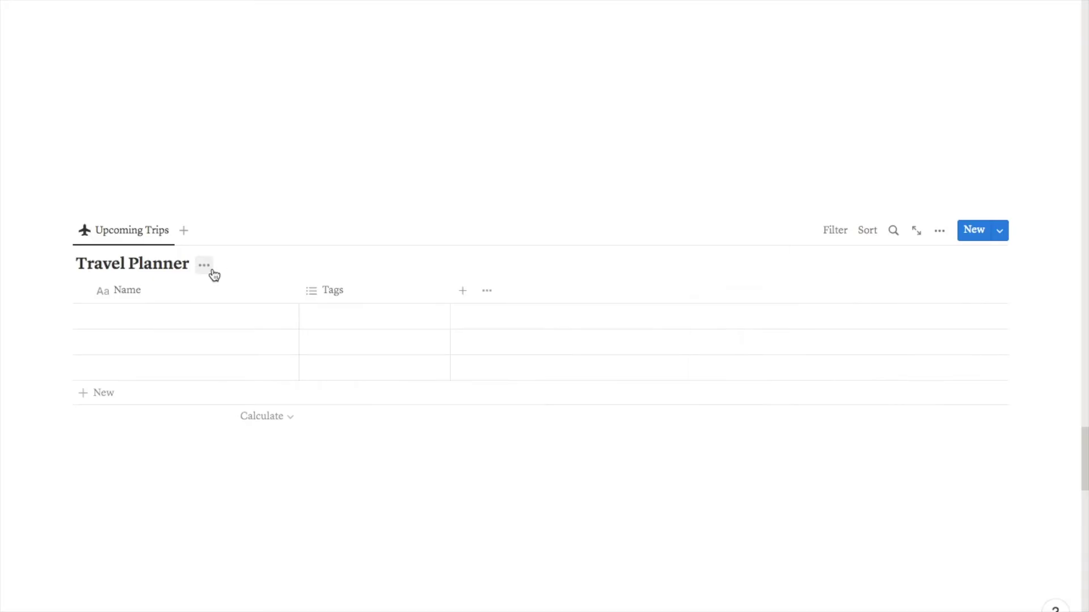
{"action": "left_click", "coordinate": [212, 273]}
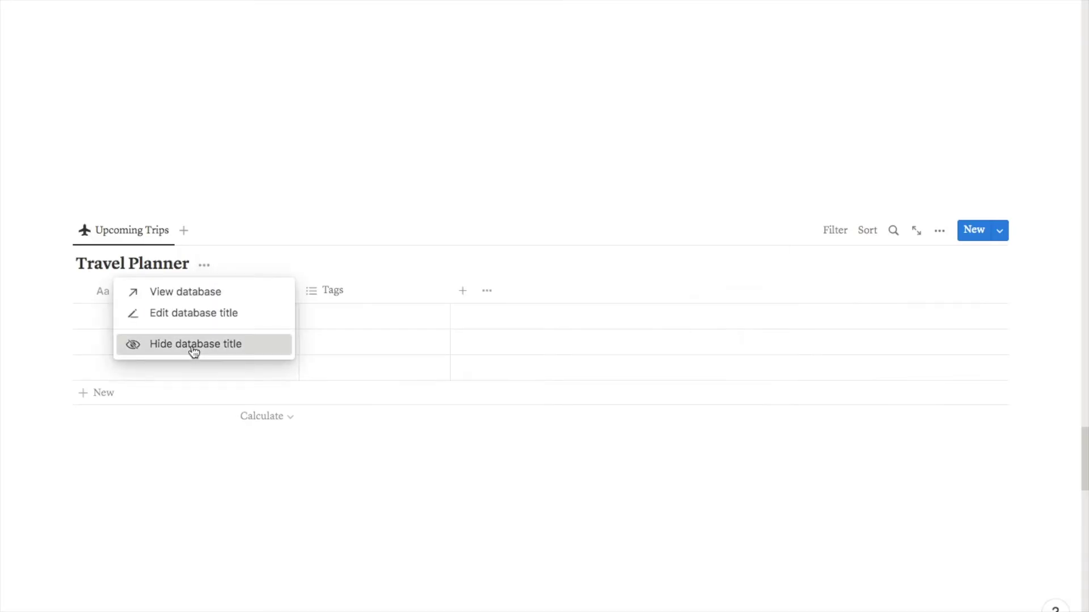
{"action": "left_click", "coordinate": [194, 351]}
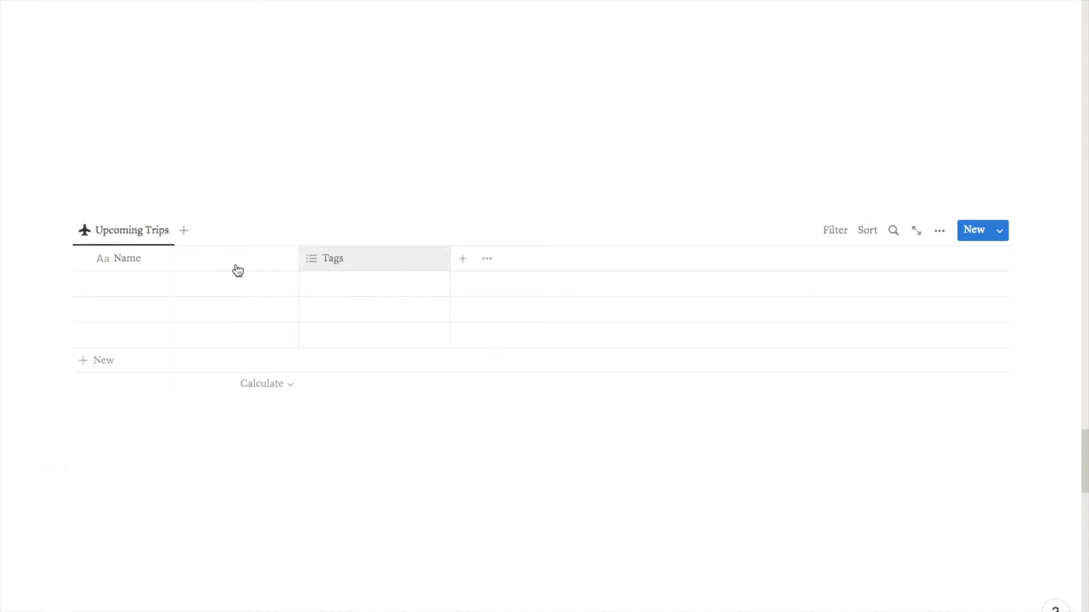
- Delete the two extra empty rows and choose Delete property on the Tags column
{"action": "left_click_drag", "start_coordinate": [105, 338], "coordinate": [123, 317]}
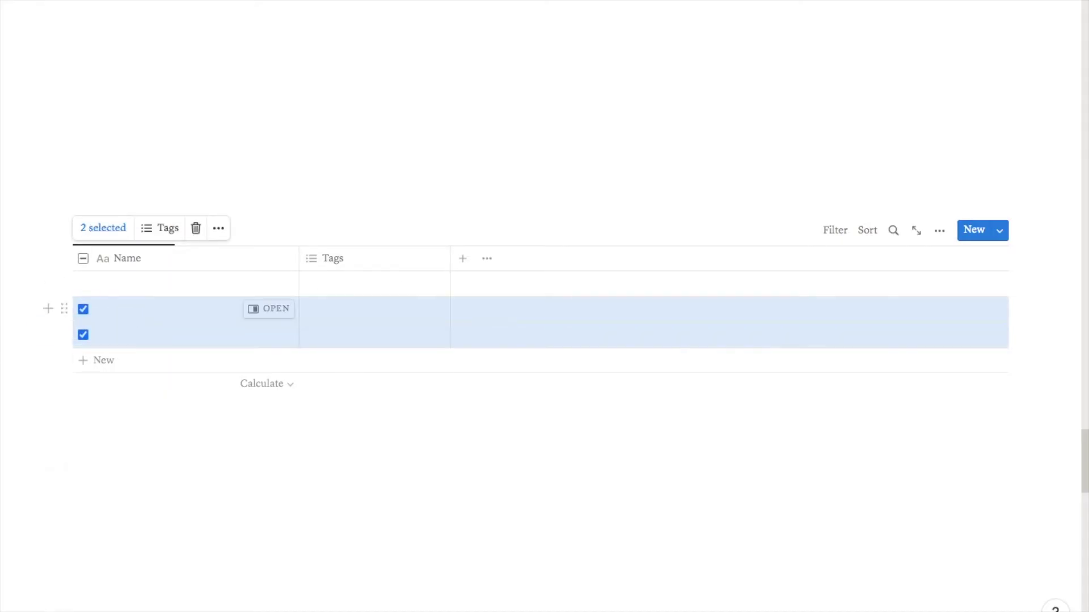
{"action": "key", "text": "BackSpace"}
{"action": "left_click", "coordinate": [368, 268]}
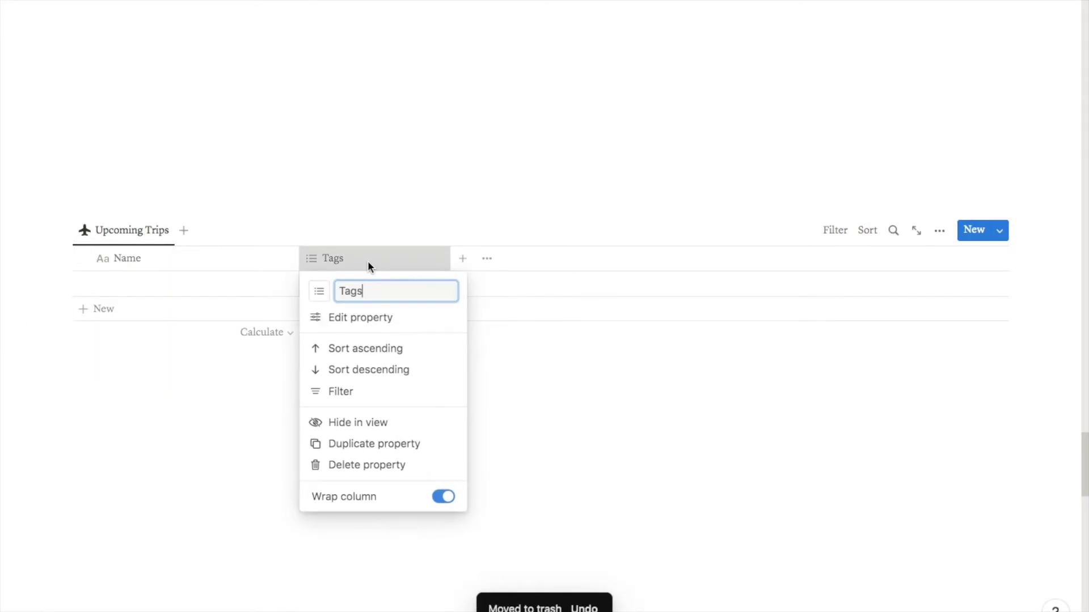
{"action": "left_click", "coordinate": [352, 464]}
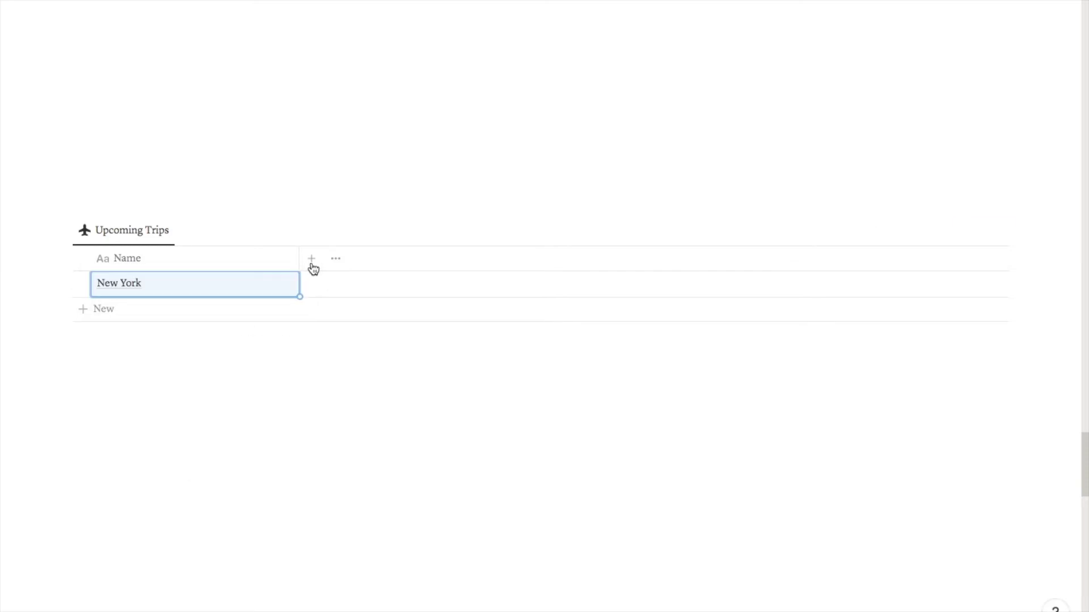
- Add a Date property and enable its end date for the 08/15/2023 → 08/22/2023 range
{"action": "left_click", "coordinate": [313, 262]}
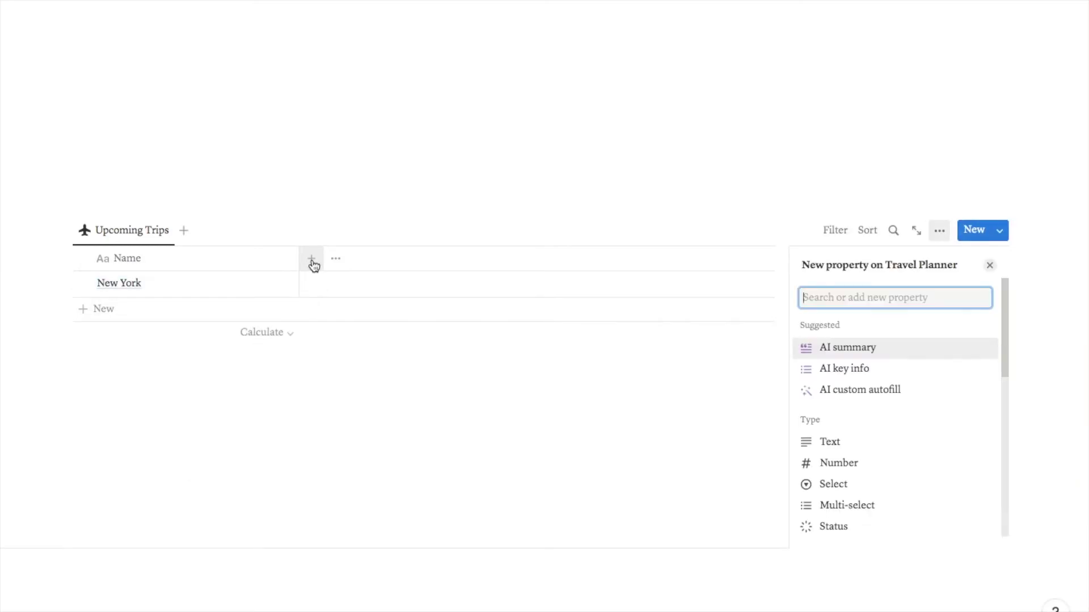
{"action": "type", "text": "date"}
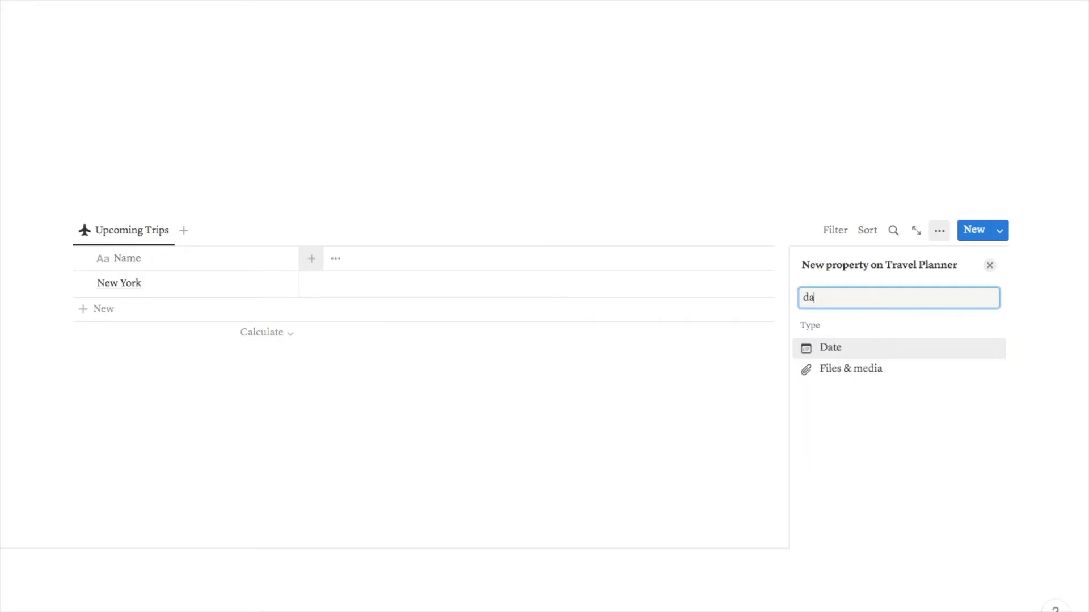
{"action": "left_click", "coordinate": [838, 355]}
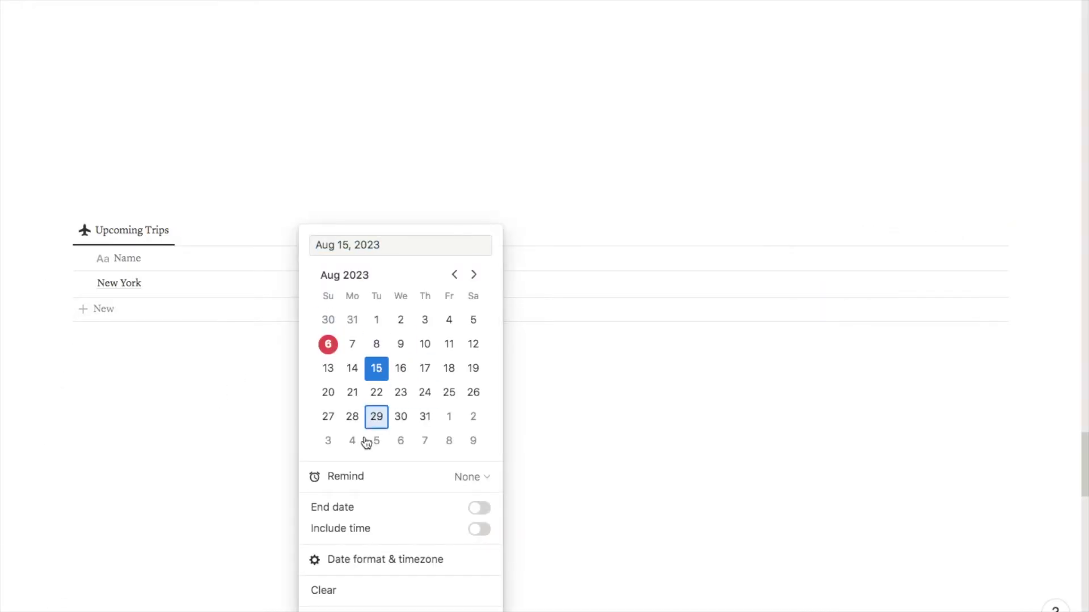
{"action": "left_click", "coordinate": [482, 510]}
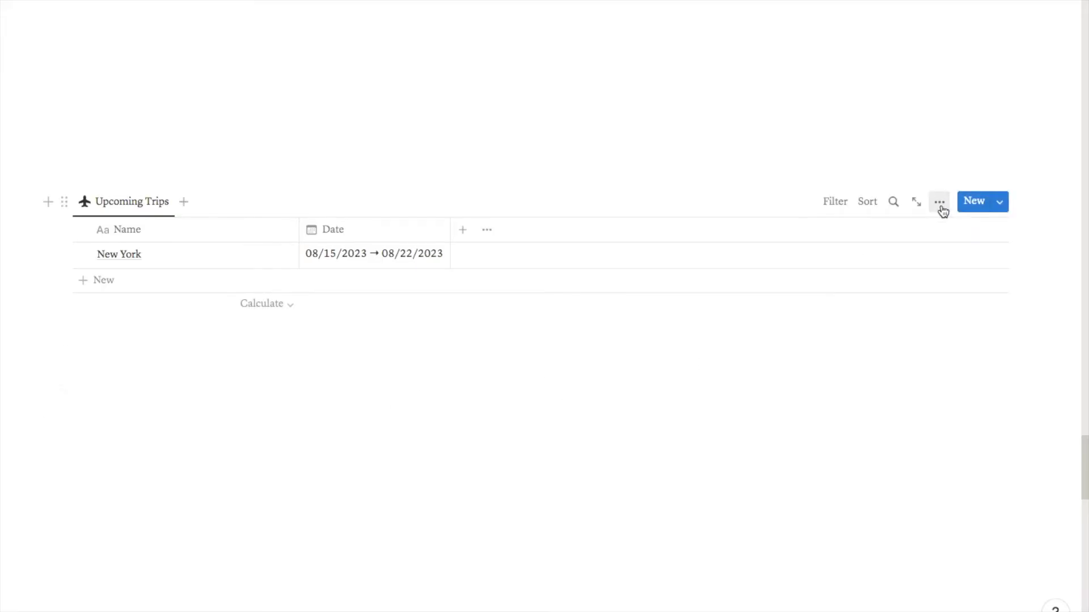
- Switch the view to Gallery layout and show the Date property on the cards
{"action": "left_click", "coordinate": [941, 211]}
{"action": "left_click", "coordinate": [852, 305]}
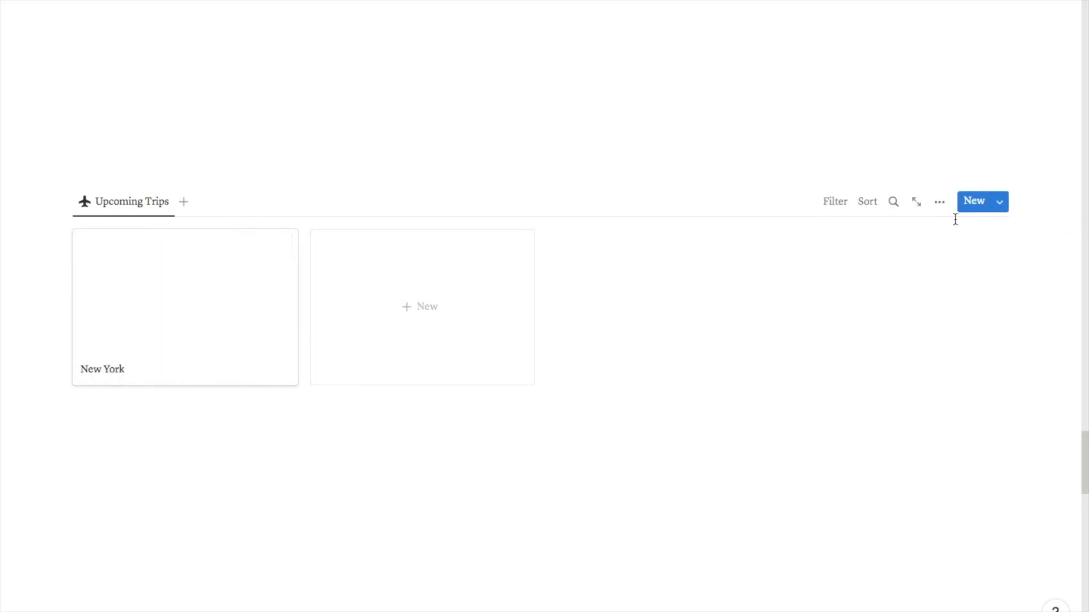
{"action": "left_click", "coordinate": [935, 201]}
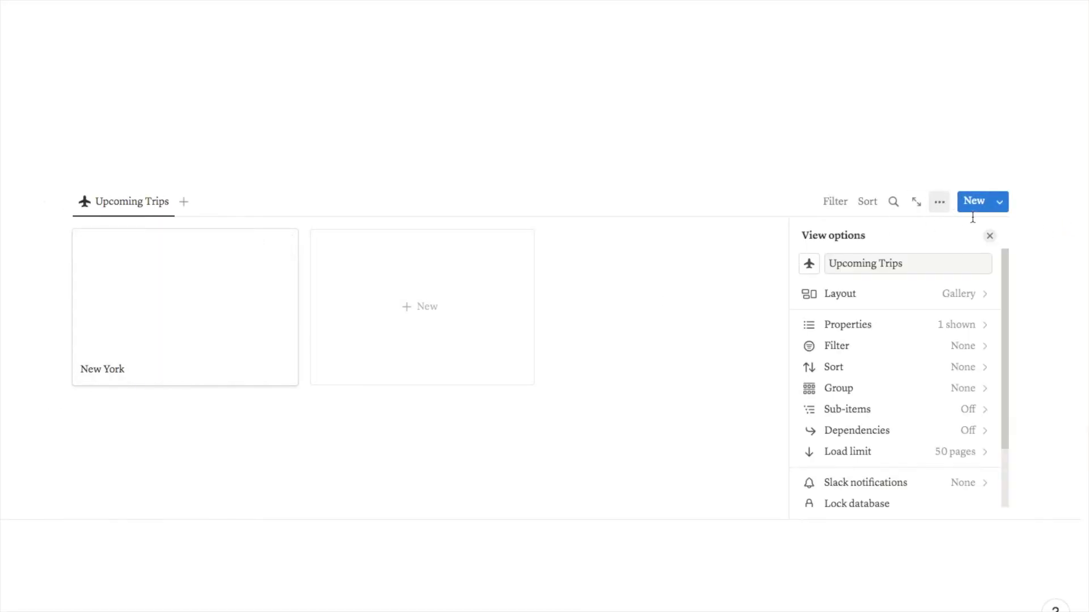
{"action": "left_click", "coordinate": [850, 328]}
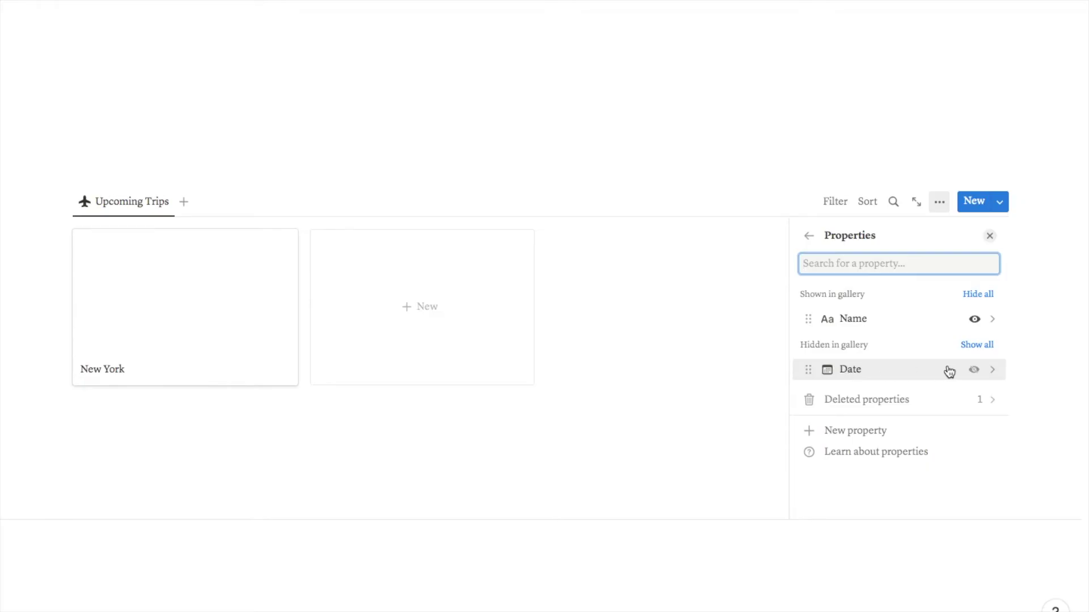
{"action": "left_click", "coordinate": [979, 376]}
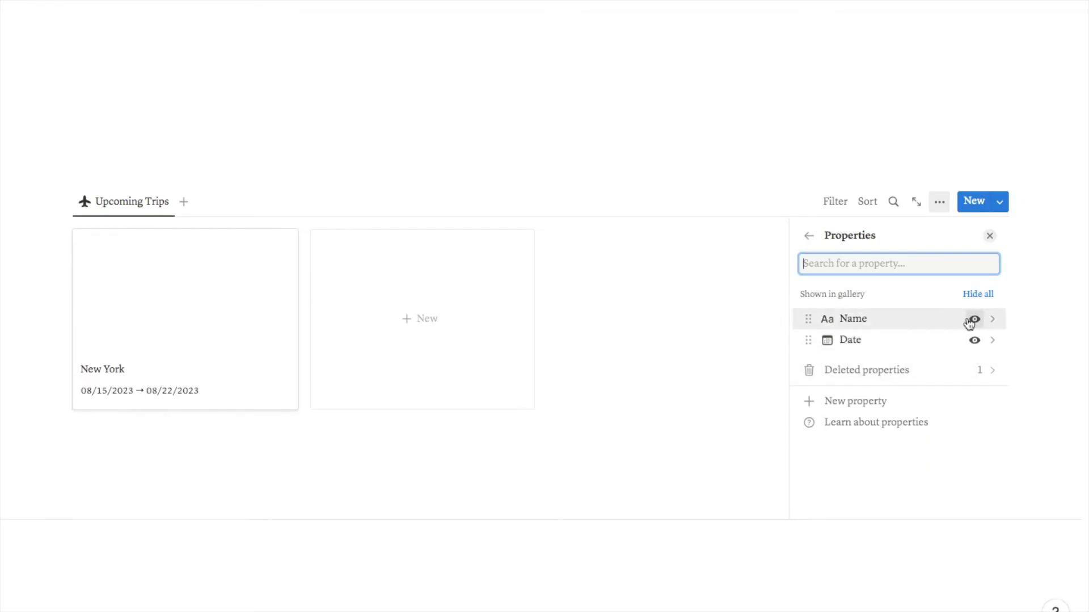
{"action": "left_click", "coordinate": [990, 236]}
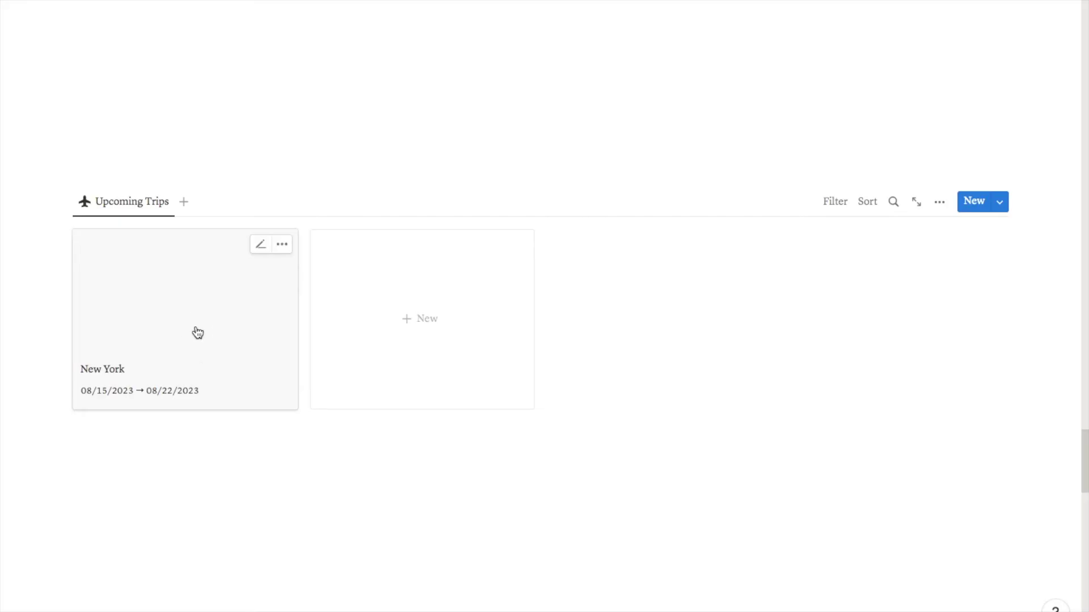
- Open the New York card's page and add a cover image to it
{"action": "left_click", "coordinate": [185, 361]}
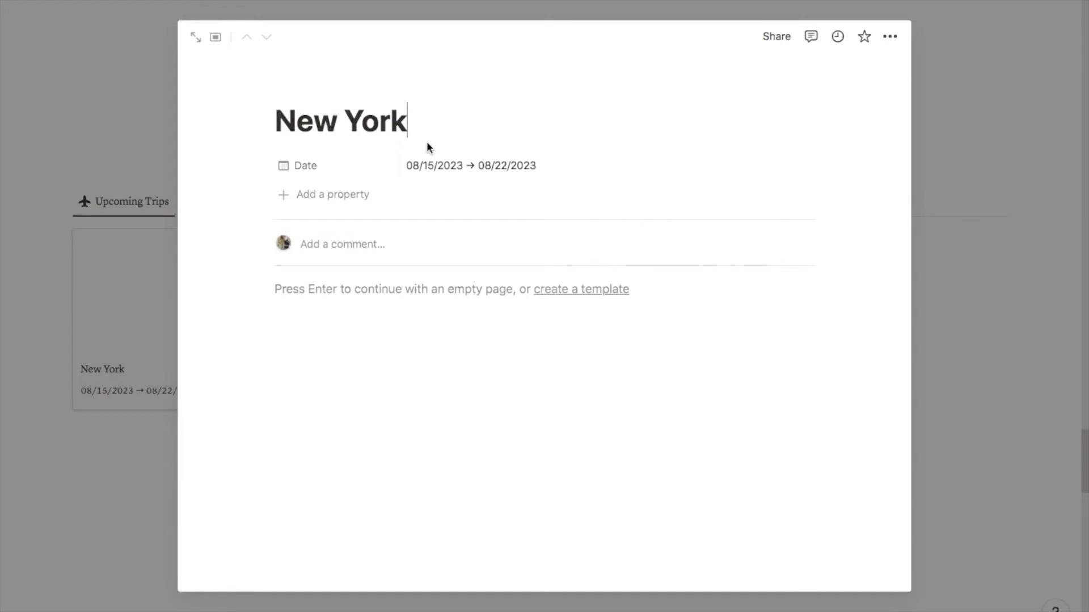
{"action": "mouse_move", "coordinate": [318, 97]}
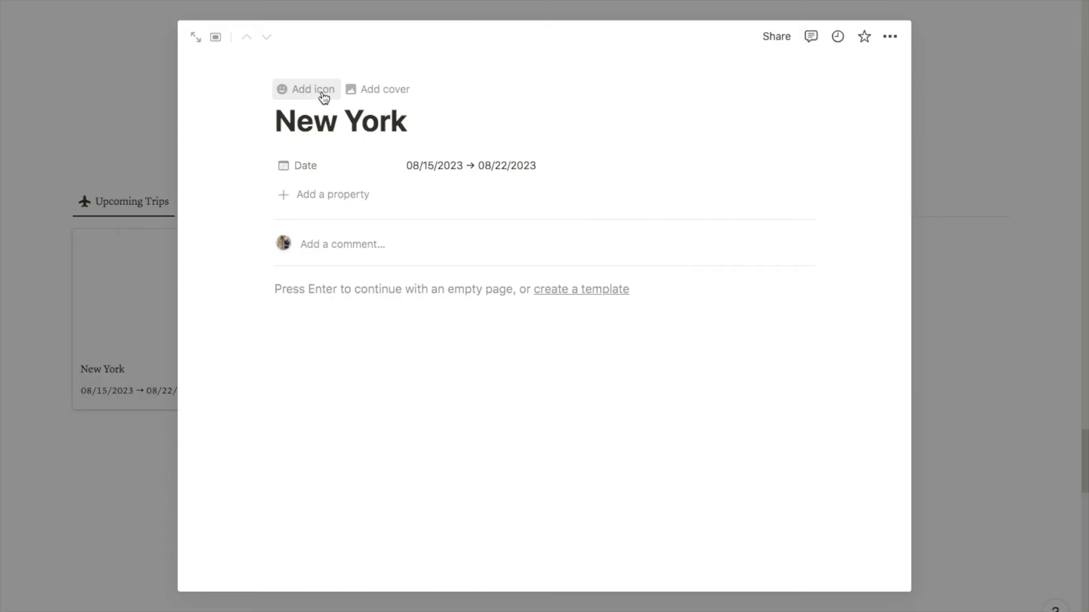
{"action": "left_click", "coordinate": [372, 94]}
{"action": "mouse_move", "coordinate": [369, 93]}
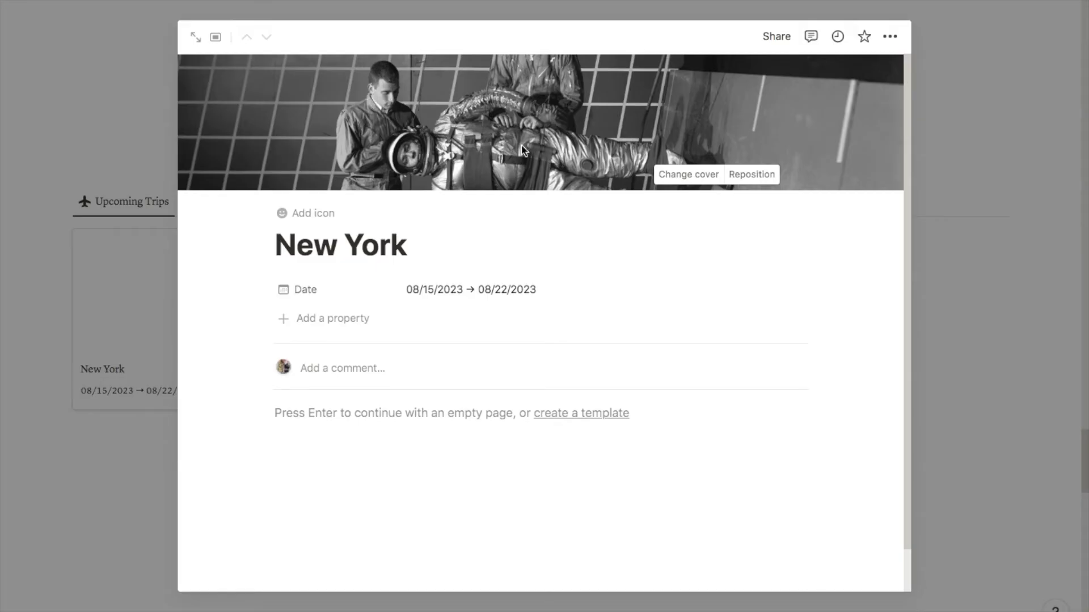
- Replace the New York cover with an aerial skyline photo from an Unsplash 'new york' search
{"action": "left_click", "coordinate": [686, 177]}
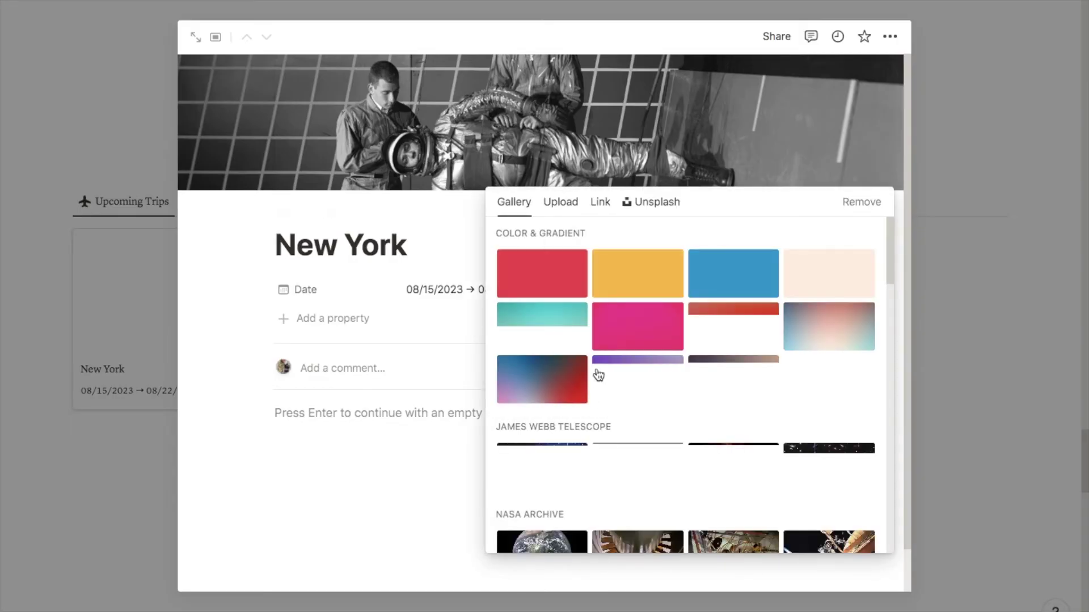
{"action": "left_click", "coordinate": [562, 205]}
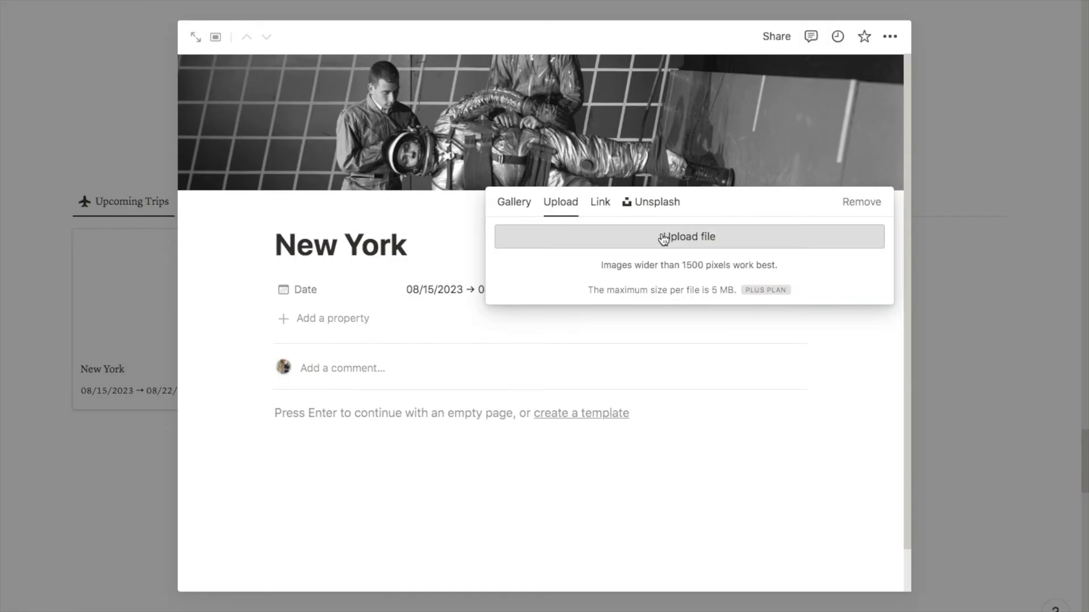
{"action": "left_click", "coordinate": [600, 206]}
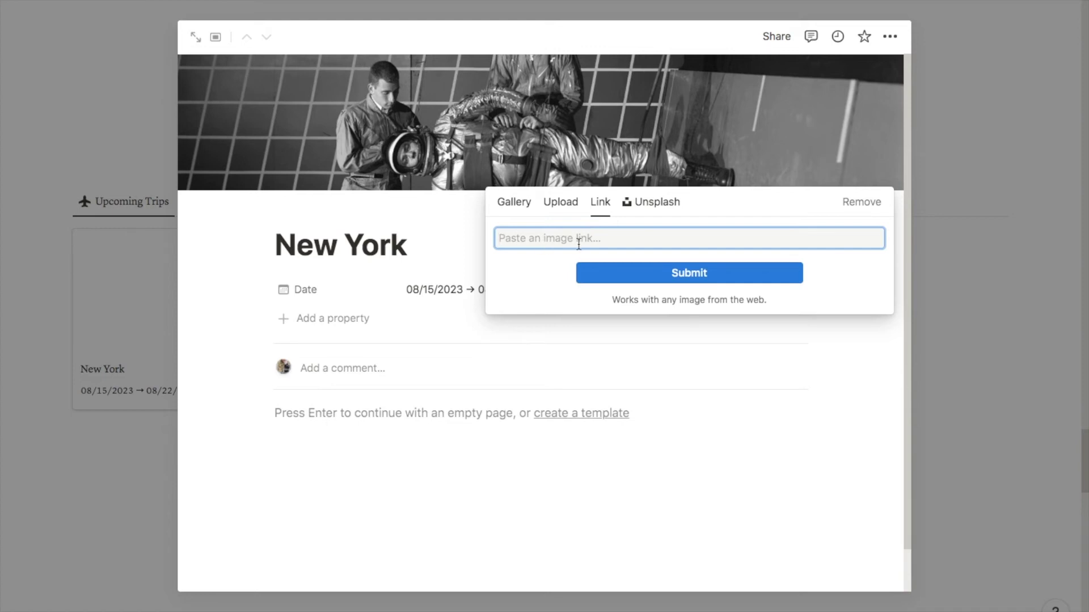
{"action": "left_click", "coordinate": [659, 214]}
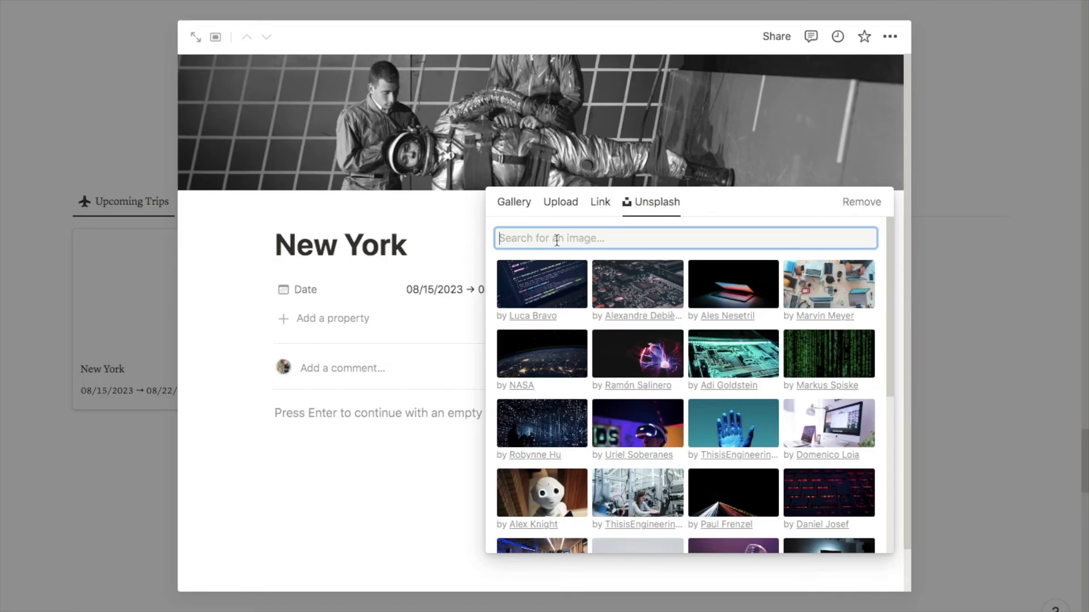
{"action": "type", "text": "new york"}
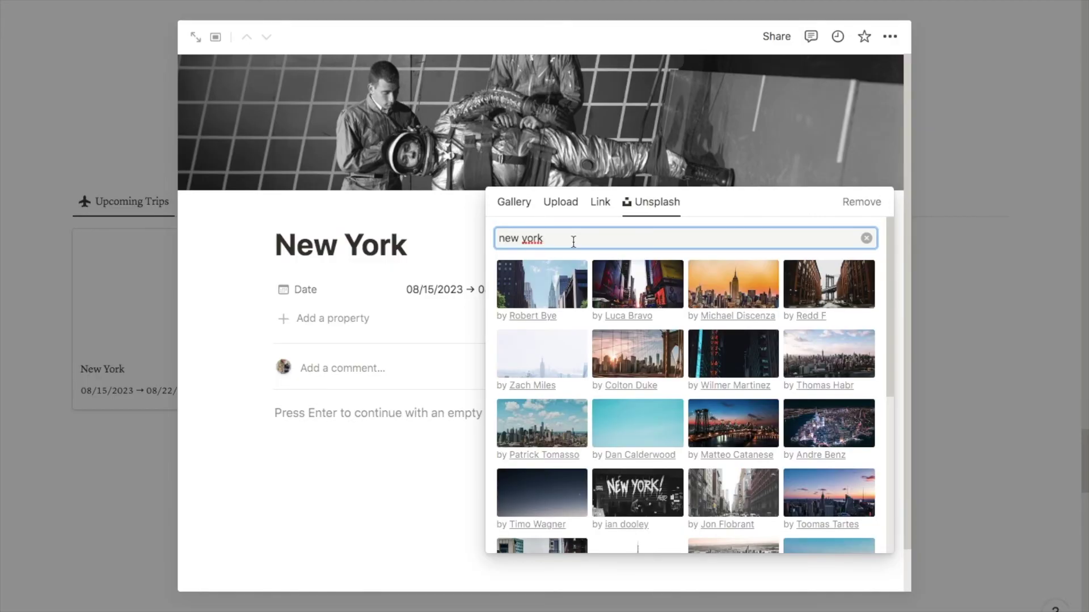
{"action": "scroll", "coordinate": [629, 300], "scroll_direction": "down", "scroll_amount": 1}
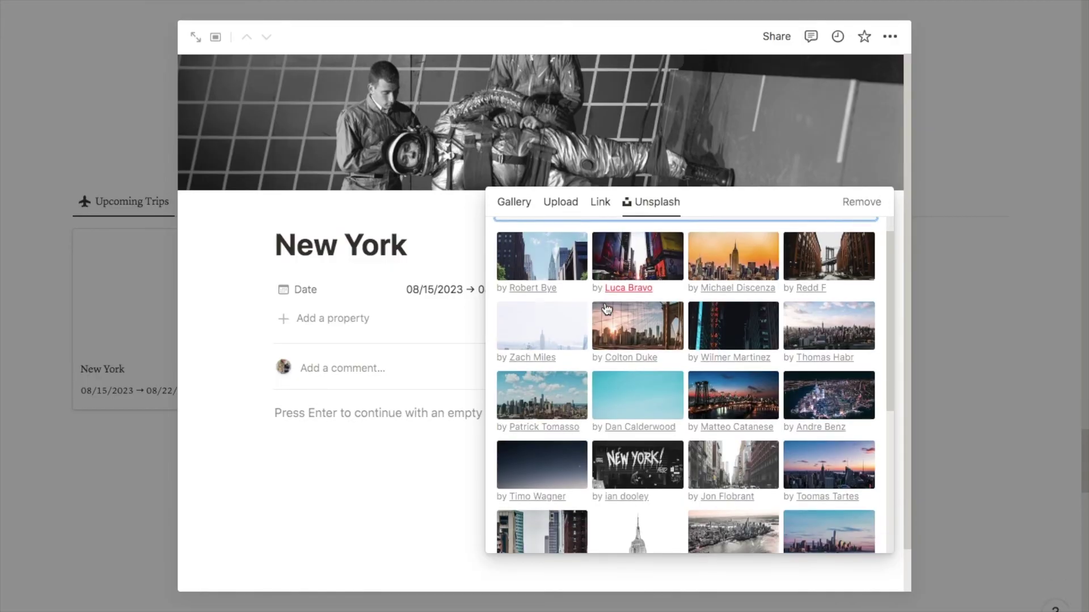
{"action": "left_click", "coordinate": [540, 403]}
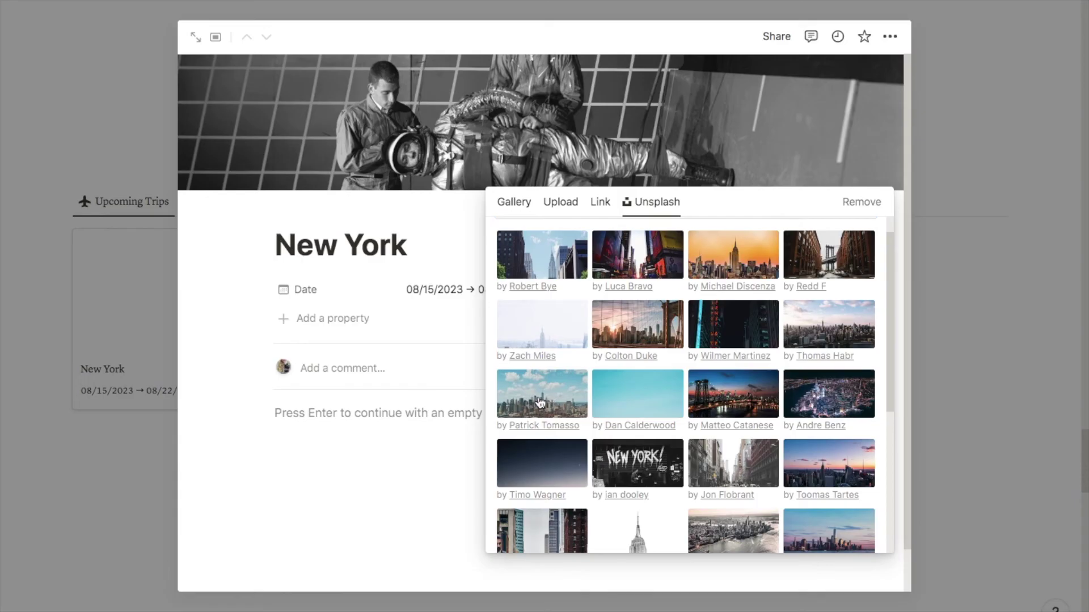
{"action": "left_click", "coordinate": [408, 485]}
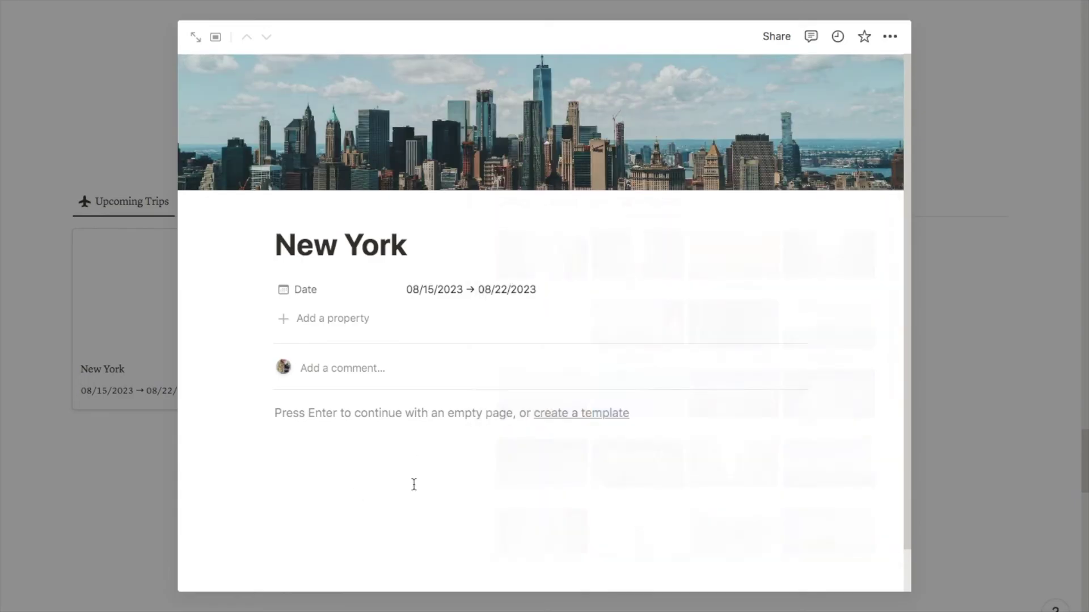
{"action": "mouse_move", "coordinate": [556, 147]}
- Set the New York page icon to the Statue of Liberty emoji
{"action": "left_click", "coordinate": [307, 213]}
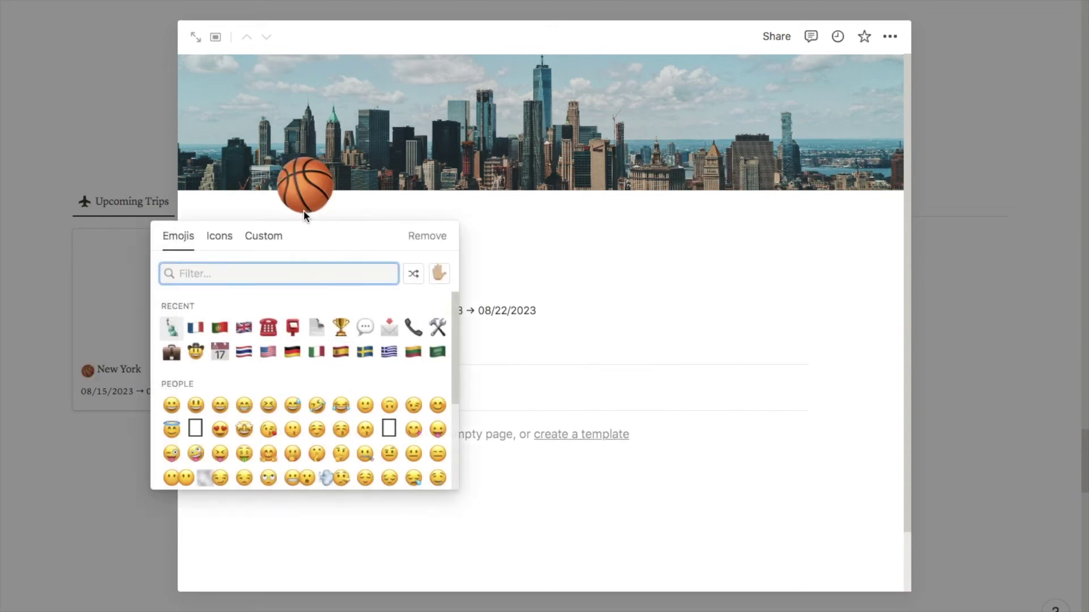
{"action": "left_click", "coordinate": [171, 328]}
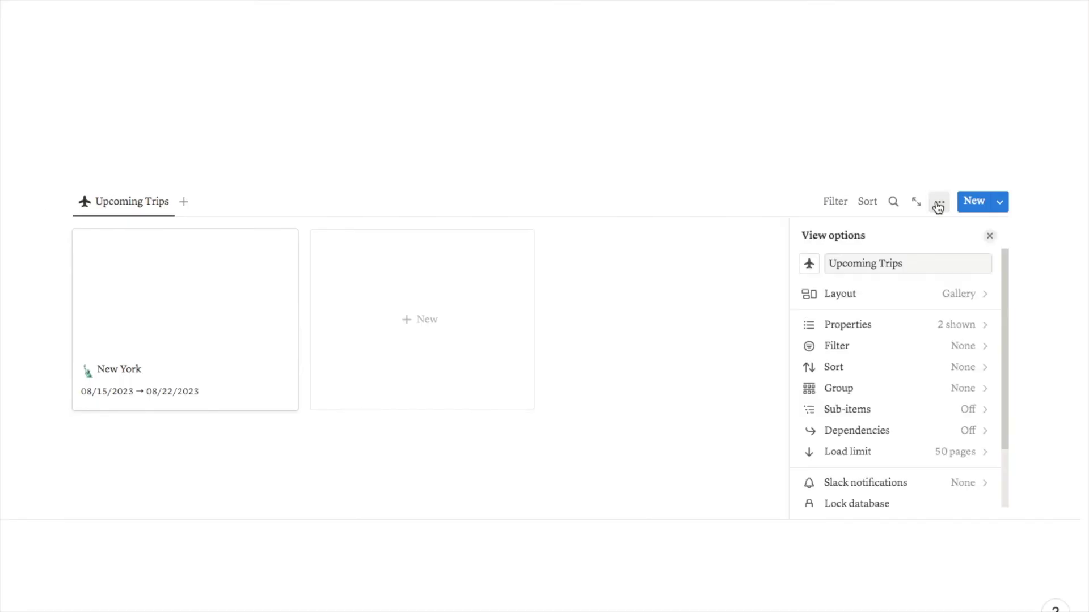
- Set the gallery layout's Card preview to Page cover
{"action": "left_click", "coordinate": [846, 301]}
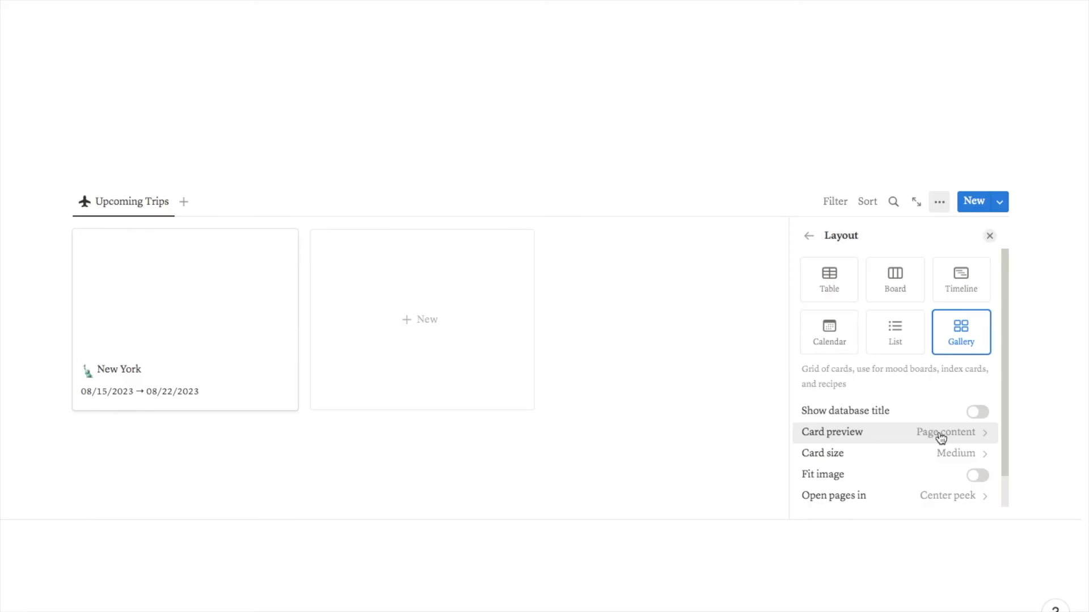
{"action": "left_click", "coordinate": [839, 434]}
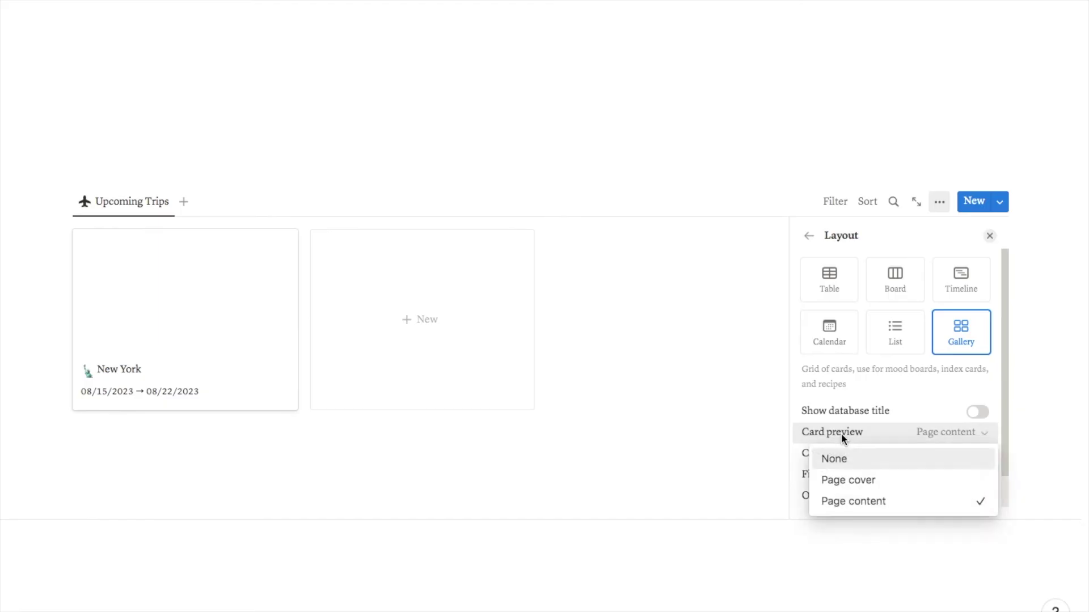
{"action": "left_click", "coordinate": [849, 481]}
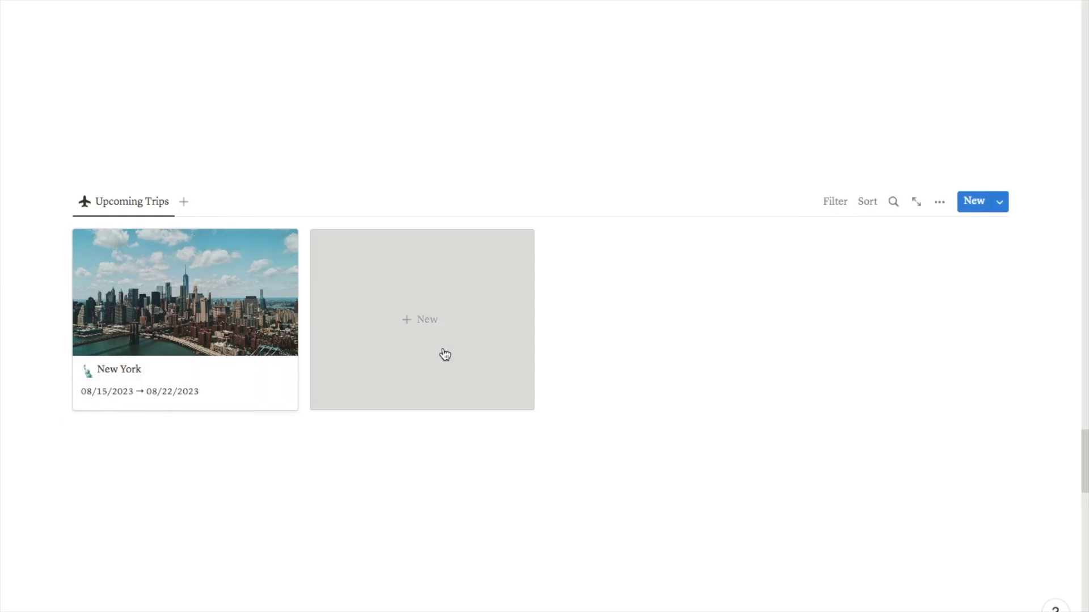
- Create a London trip card dated 09/12/2023 → 09/15/2023
{"action": "left_click", "coordinate": [444, 354]}
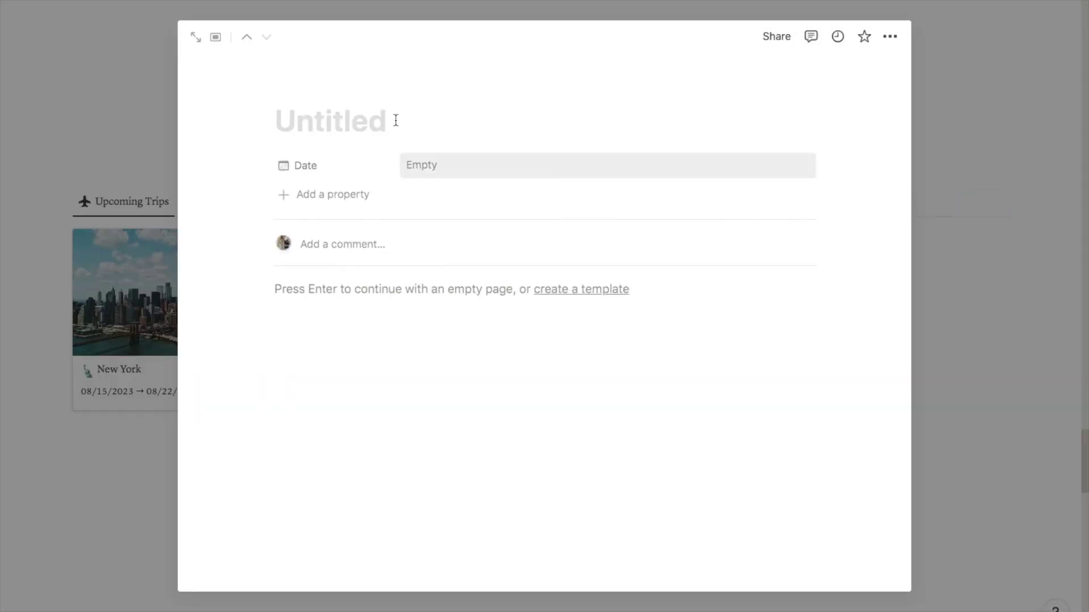
{"action": "type", "text": "London"}
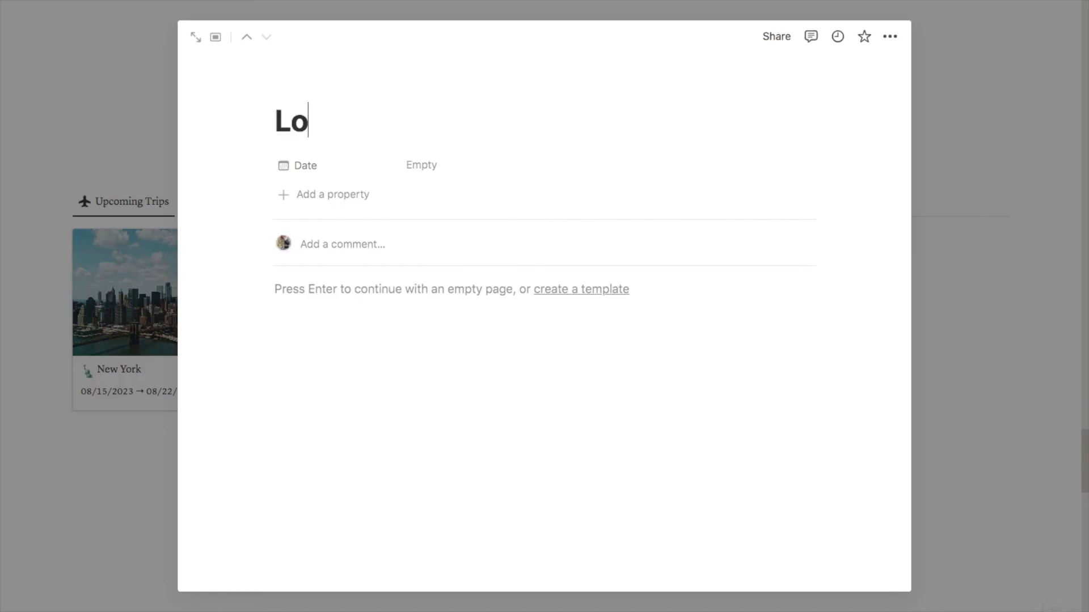
{"action": "left_click", "coordinate": [421, 165]}
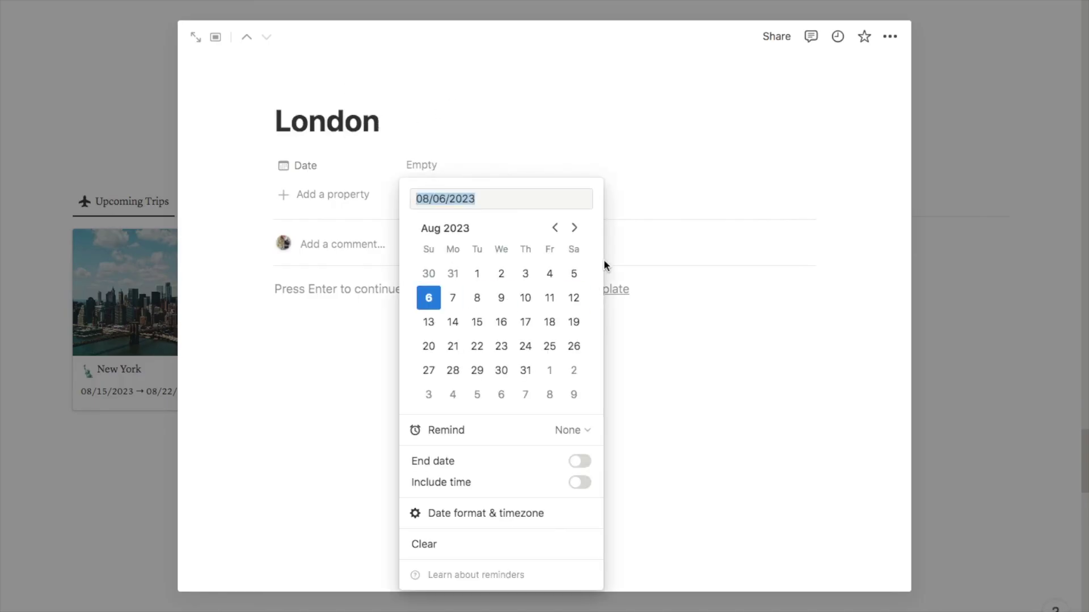
{"action": "left_click", "coordinate": [573, 228]}
{"action": "left_click", "coordinate": [477, 322]}
{"action": "left_click", "coordinate": [579, 461]}
{"action": "left_click", "coordinate": [549, 321]}
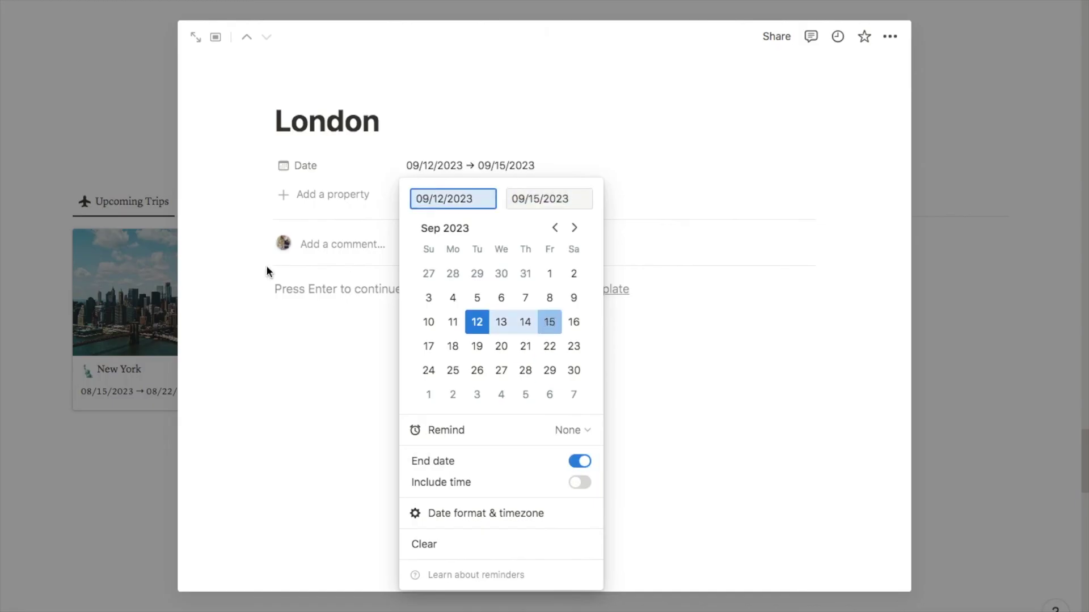
{"action": "left_click", "coordinate": [267, 270]}
- Give the London page a UK flag icon and a Tower Bridge cover from Unsplash 'london'
{"action": "left_click", "coordinate": [312, 94]}
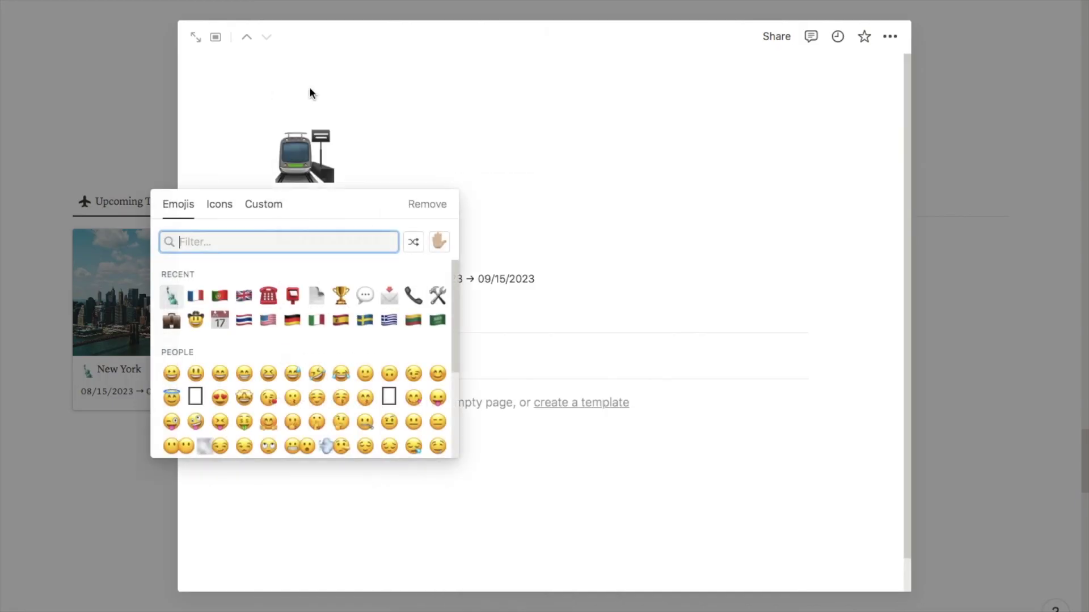
{"action": "left_click", "coordinate": [220, 321]}
{"action": "left_click", "coordinate": [326, 212]}
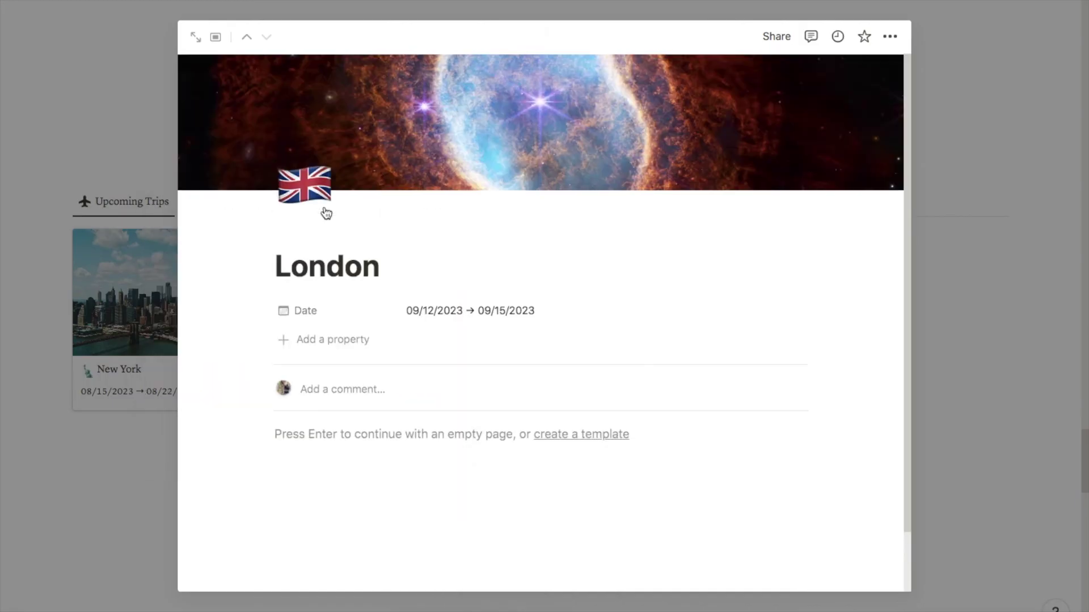
{"action": "left_click", "coordinate": [686, 177]}
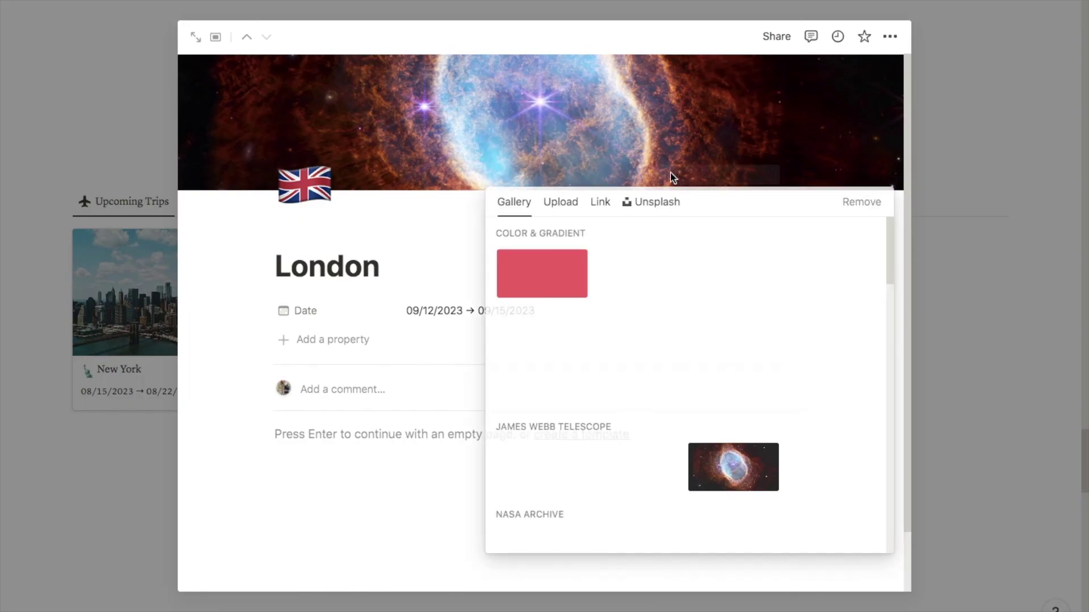
{"action": "left_click", "coordinate": [646, 206]}
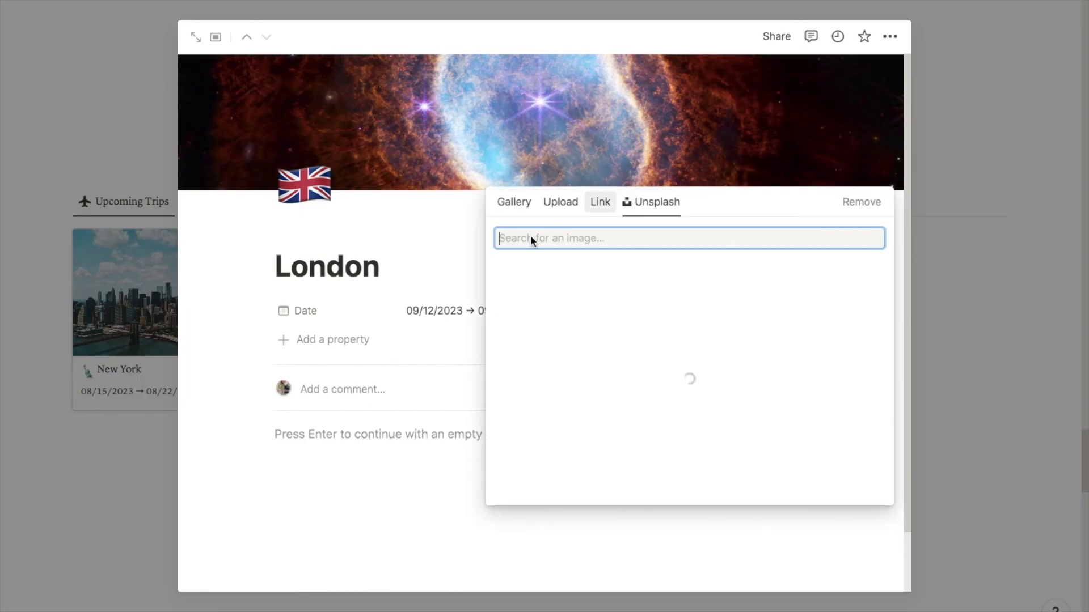
{"action": "type", "text": "london"}
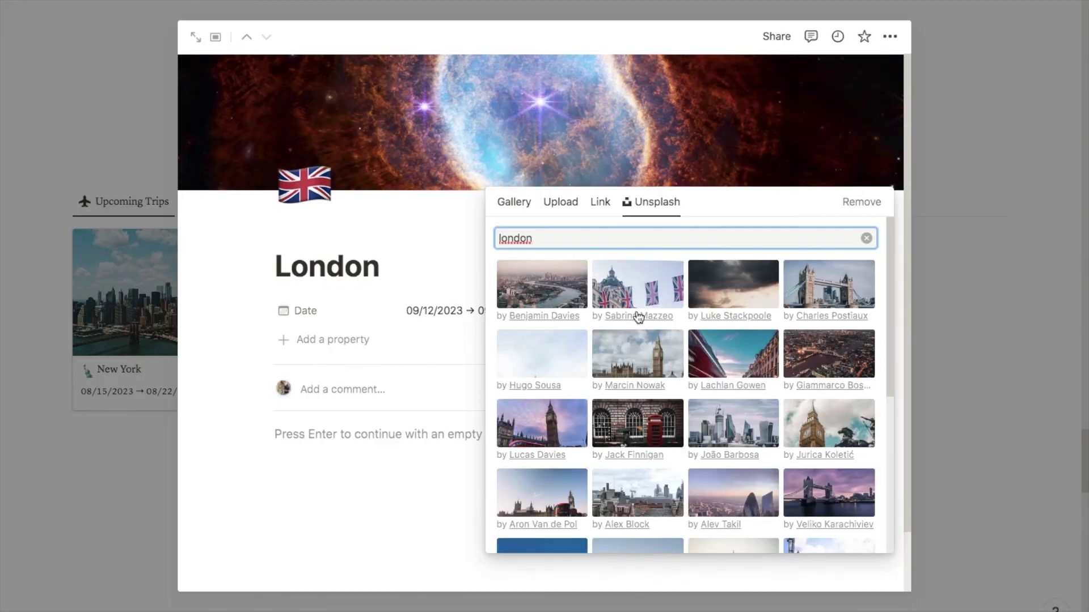
{"action": "left_click", "coordinate": [828, 293]}
{"action": "left_click", "coordinate": [236, 452]}
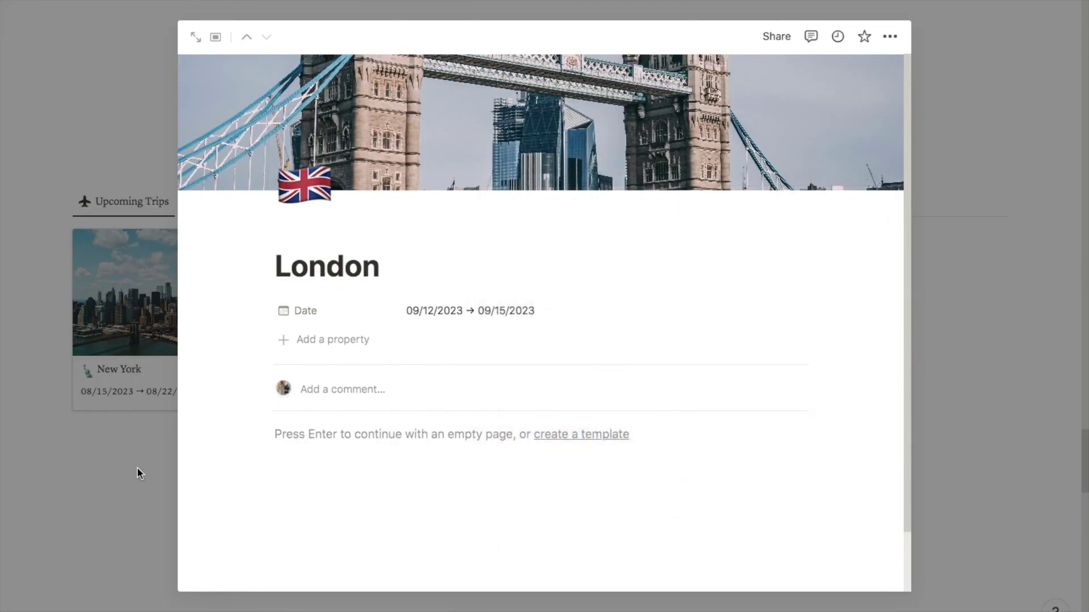
- Reposition the London card's cover downward so Tower Bridge's towers show with sky above
{"action": "left_click", "coordinate": [219, 462]}
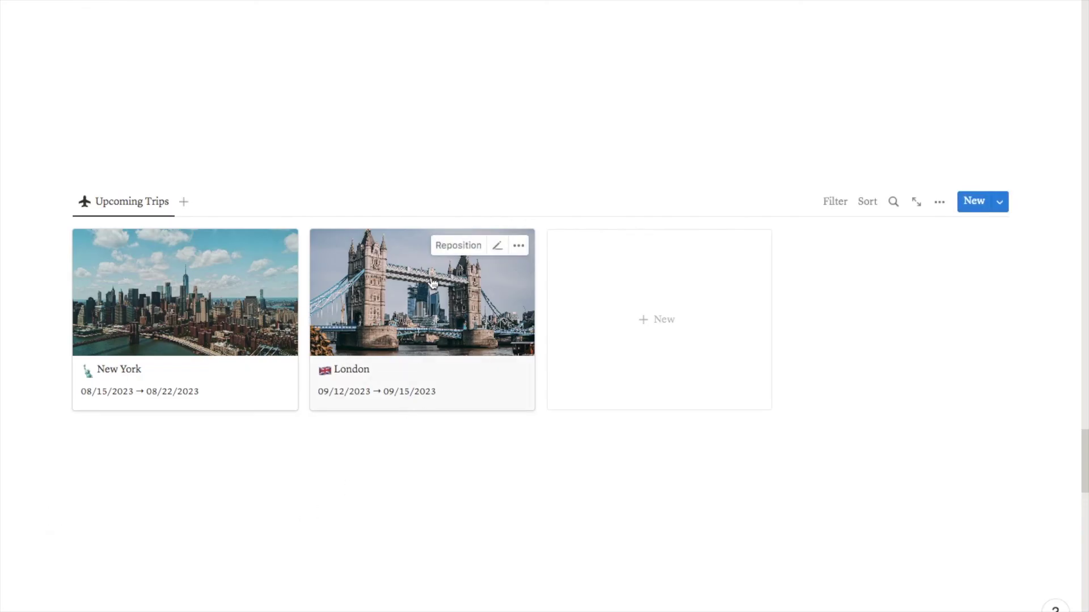
{"action": "left_click", "coordinate": [463, 247]}
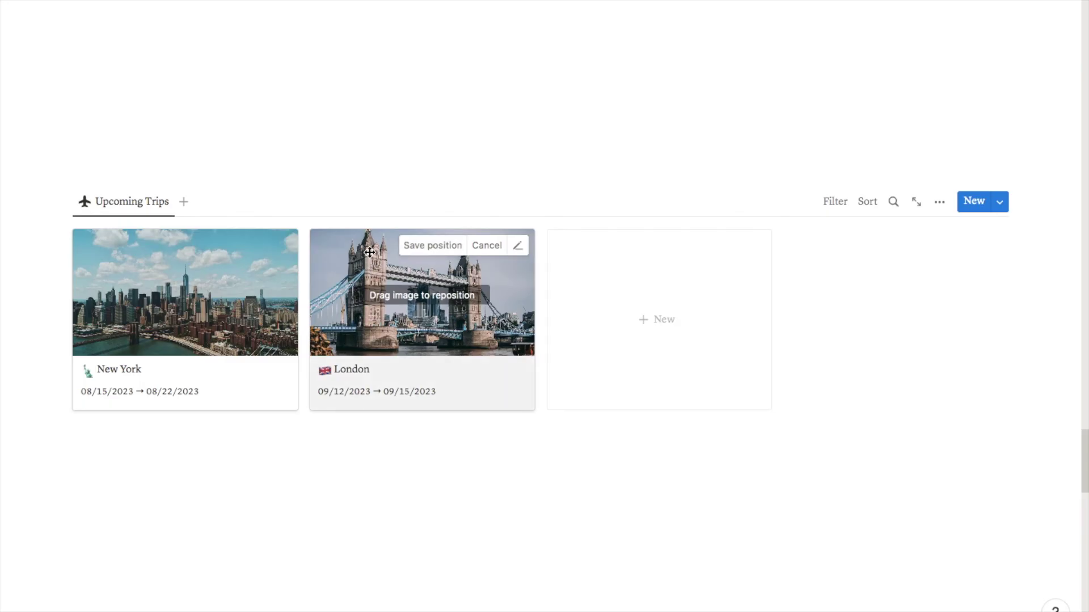
{"action": "left_click_drag", "start_coordinate": [369, 252], "coordinate": [366, 309]}
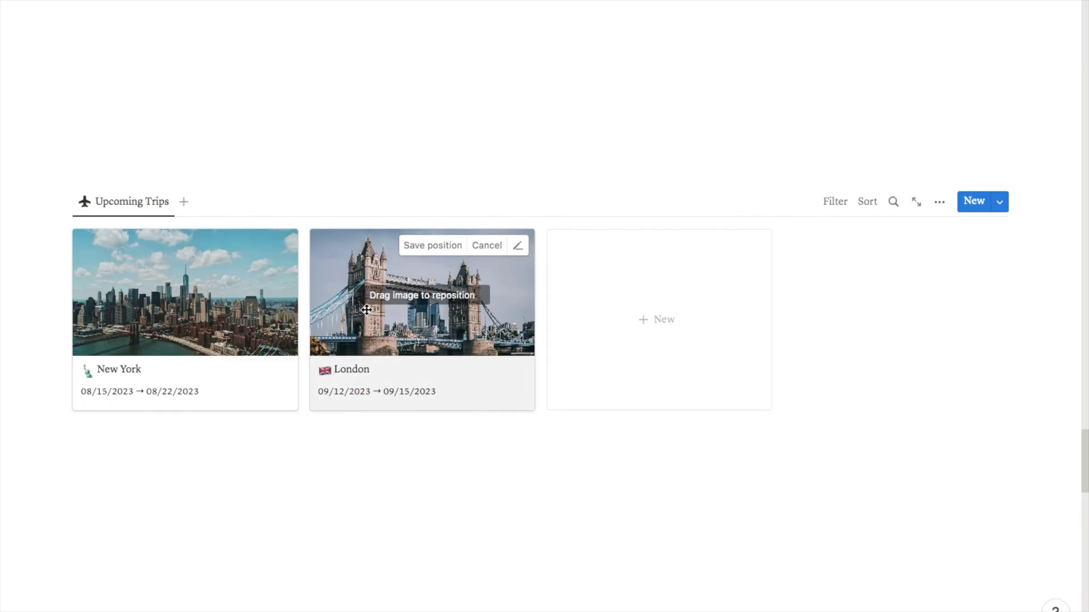
{"action": "left_click", "coordinate": [392, 499]}
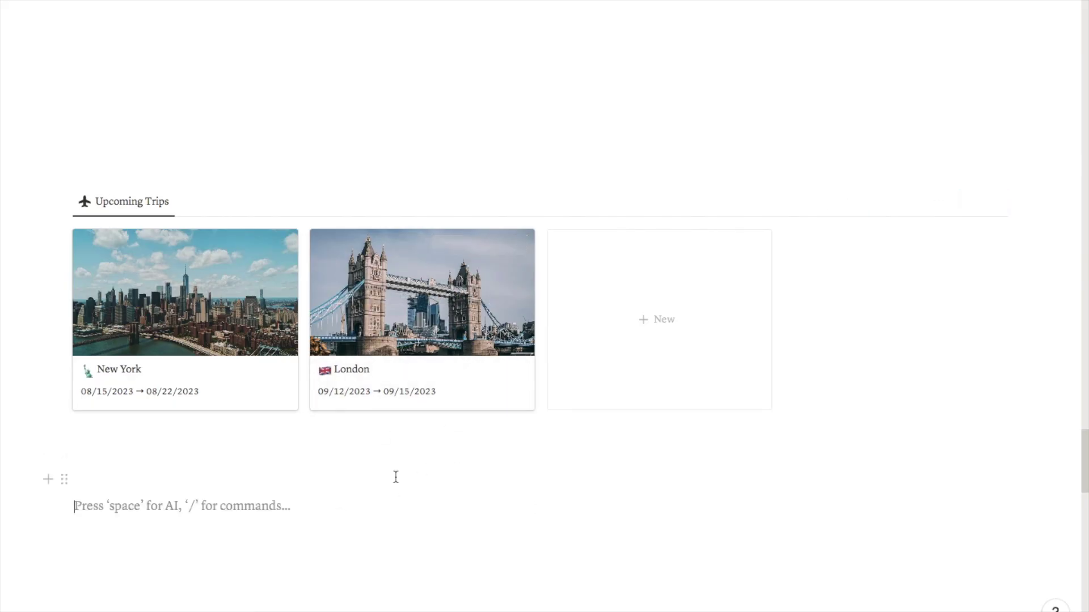